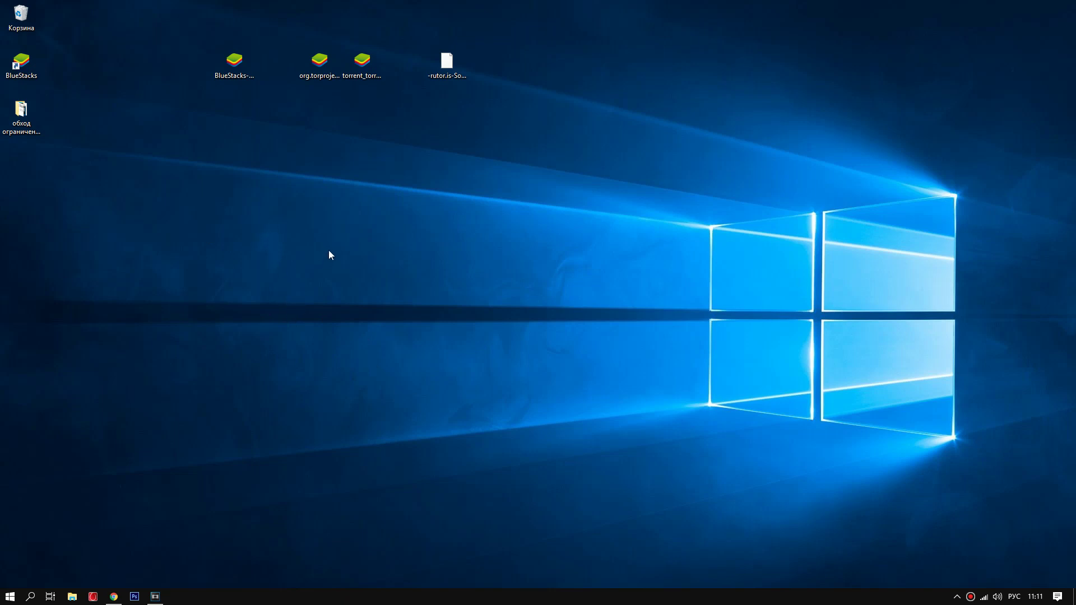
Look over the BlueStacks installer and the two APK files on the desktop.
click(235, 90)
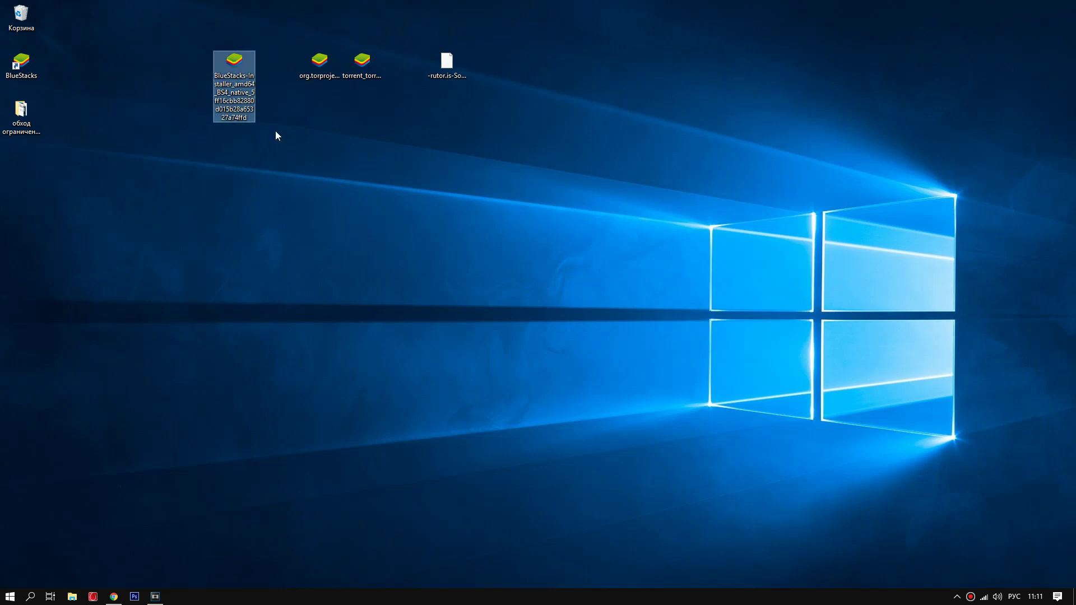
mouse_move(234, 89)
mouse_down()
mouse_move(233, 112)
mouse_move(234, 95)
mouse_up()
click(319, 64)
click(361, 69)
drag(361, 68, 291, 68)
drag(362, 38, 319, 84)
click(341, 101)
click(367, 68)
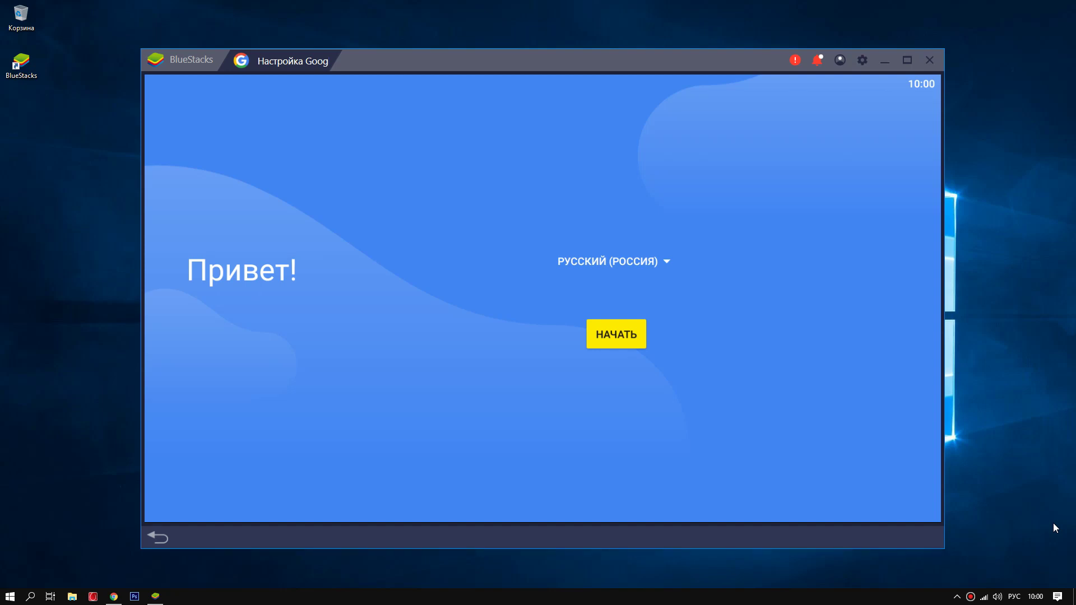
Reposition the BlueStacks window and start the Google setup with the language Русский (Россия).
drag(437, 60, 387, 47)
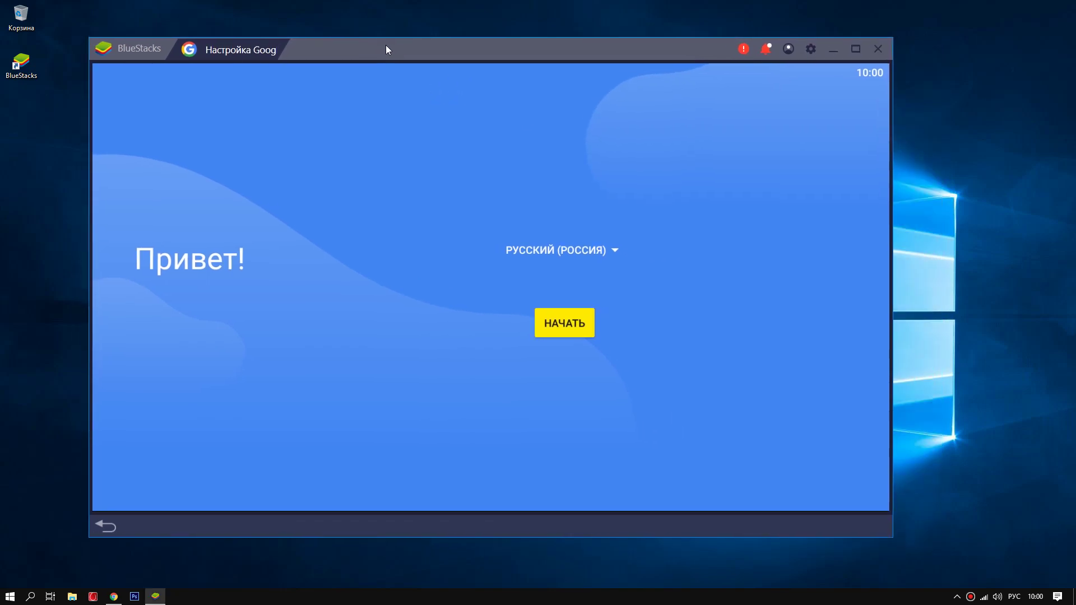
click(565, 322)
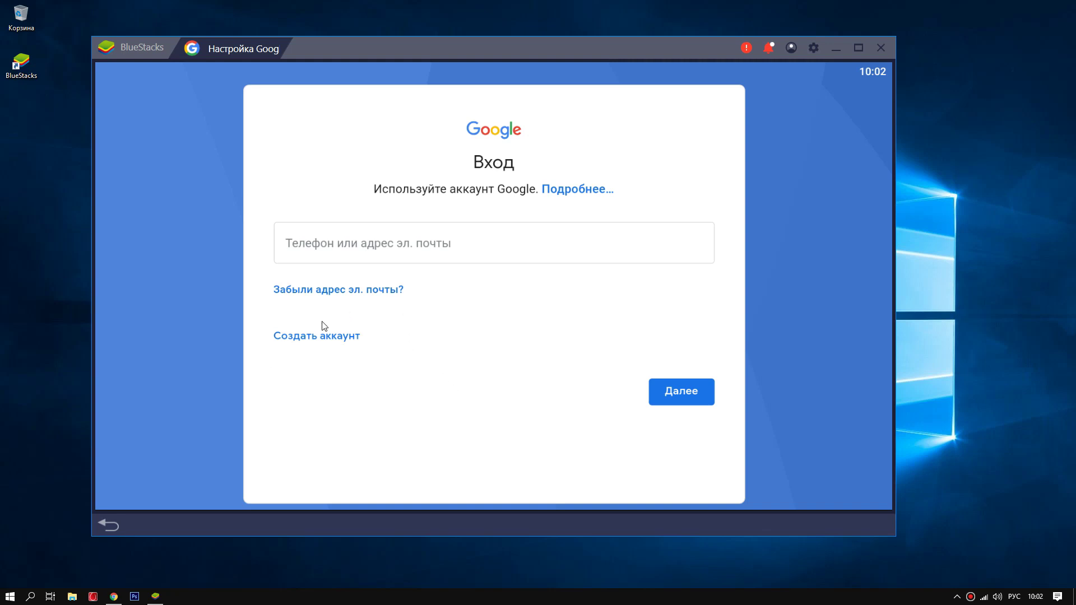
mouse_move(406, 48)
mouse_down()
mouse_move(396, 62)
mouse_move(404, 56)
mouse_up()
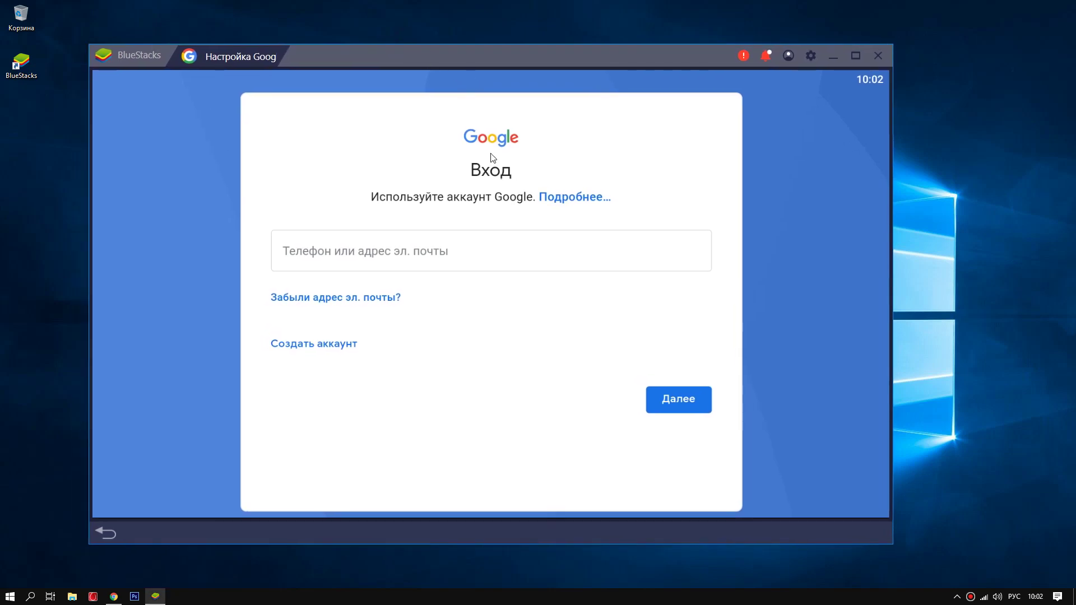
mouse_move(340, 63)
mouse_down()
mouse_move(395, 45)
mouse_move(355, 32)
mouse_move(333, 49)
mouse_up()
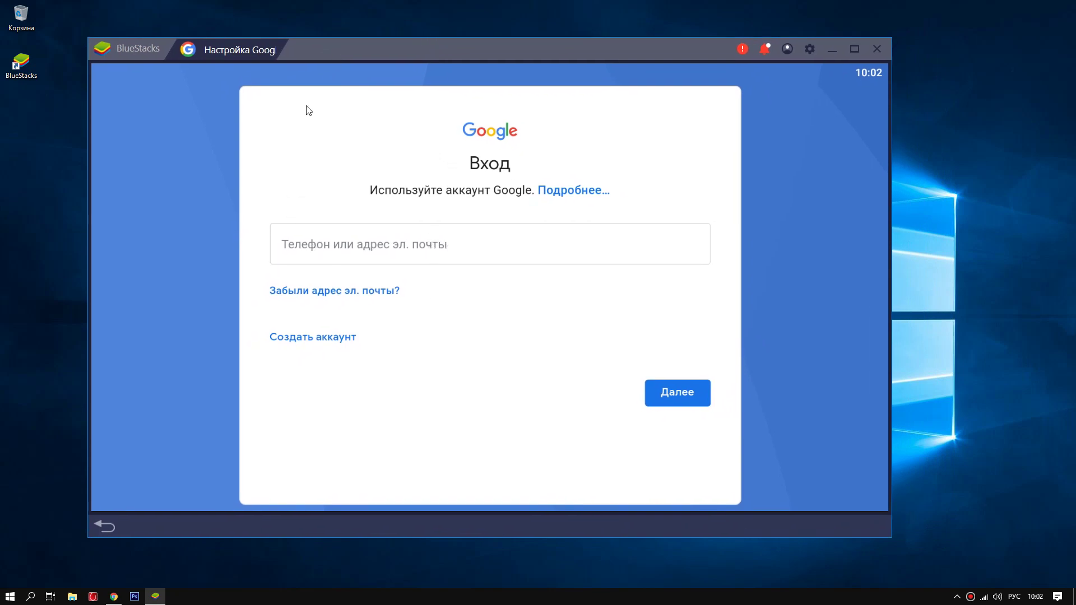
drag(345, 43, 382, 41)
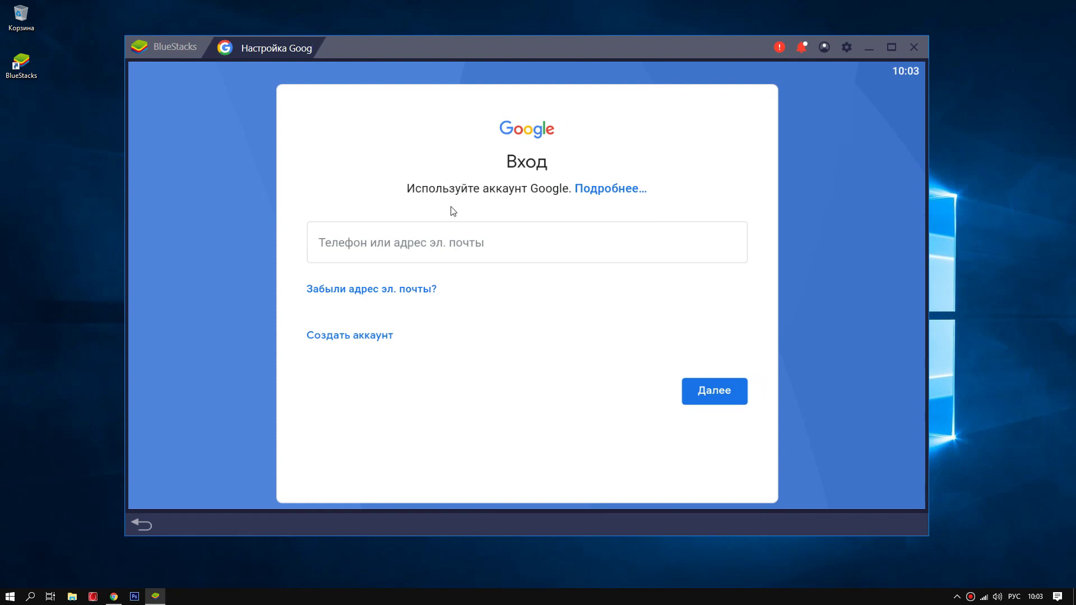
mouse_move(422, 50)
mouse_down()
mouse_move(357, 42)
mouse_move(382, 46)
mouse_up()
Begin creating a new Google account with the option Для себя.
click(357, 242)
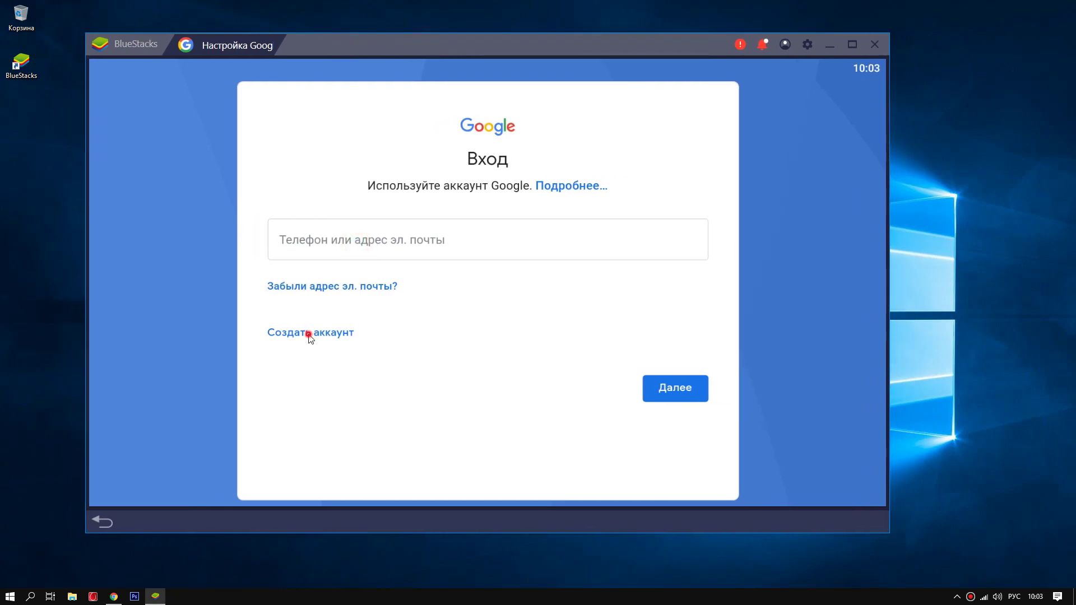
click(339, 336)
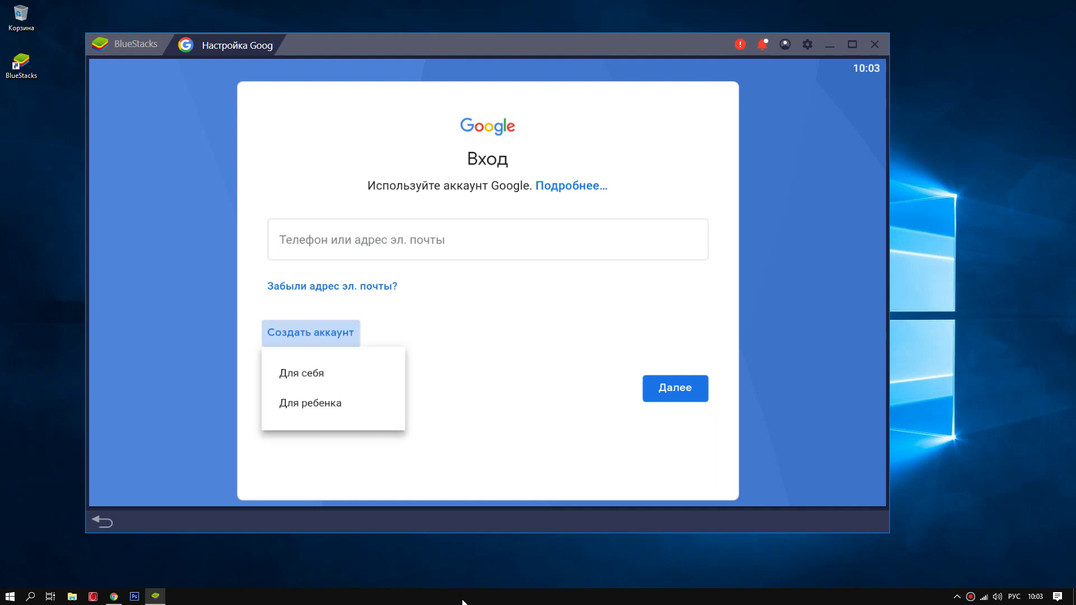
click(306, 375)
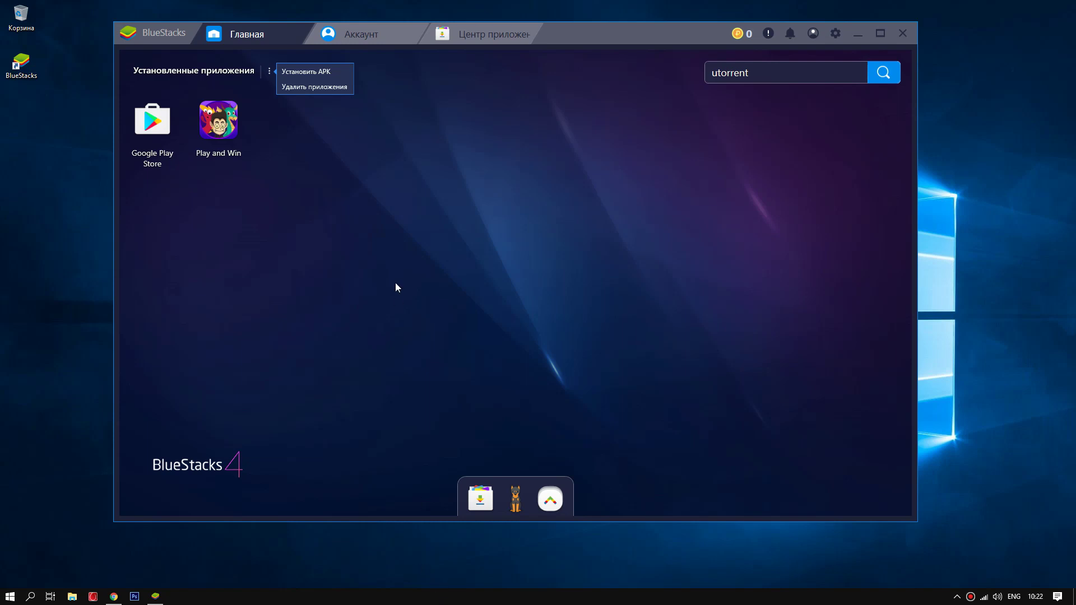
Start installing an APK in BlueStacks and browse to the Загрузки folder for the file.
click(301, 74)
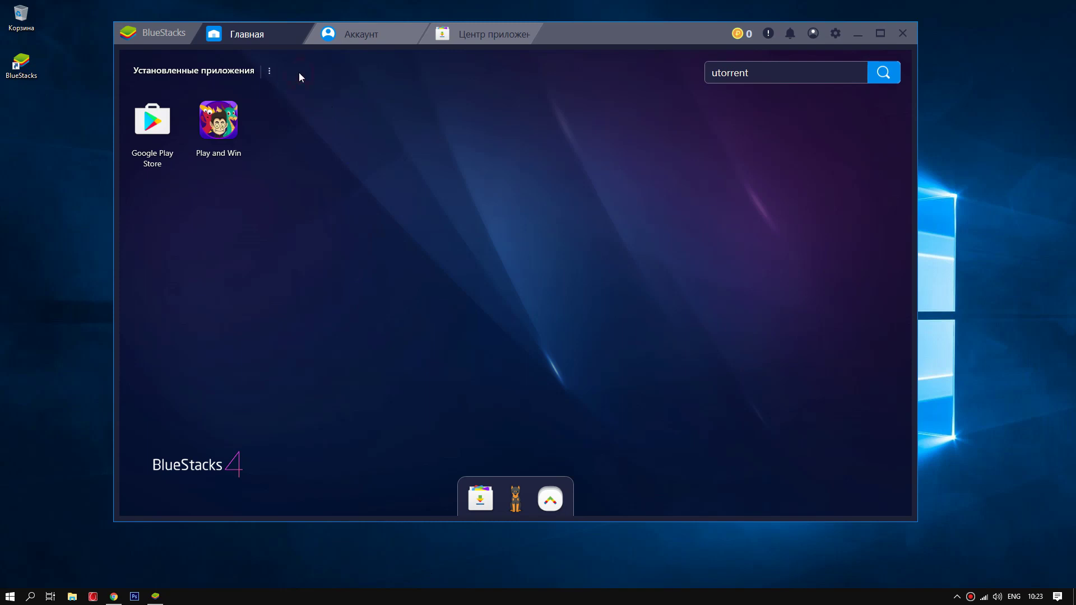
drag(196, 27, 325, 61)
drag(473, 86, 472, 86)
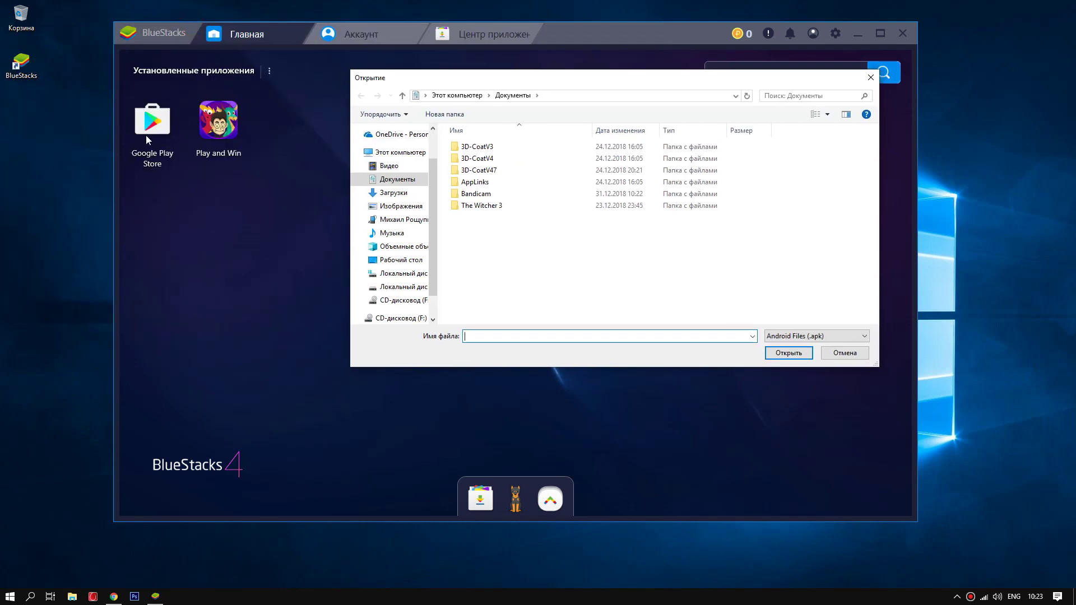
drag(541, 81, 512, 88)
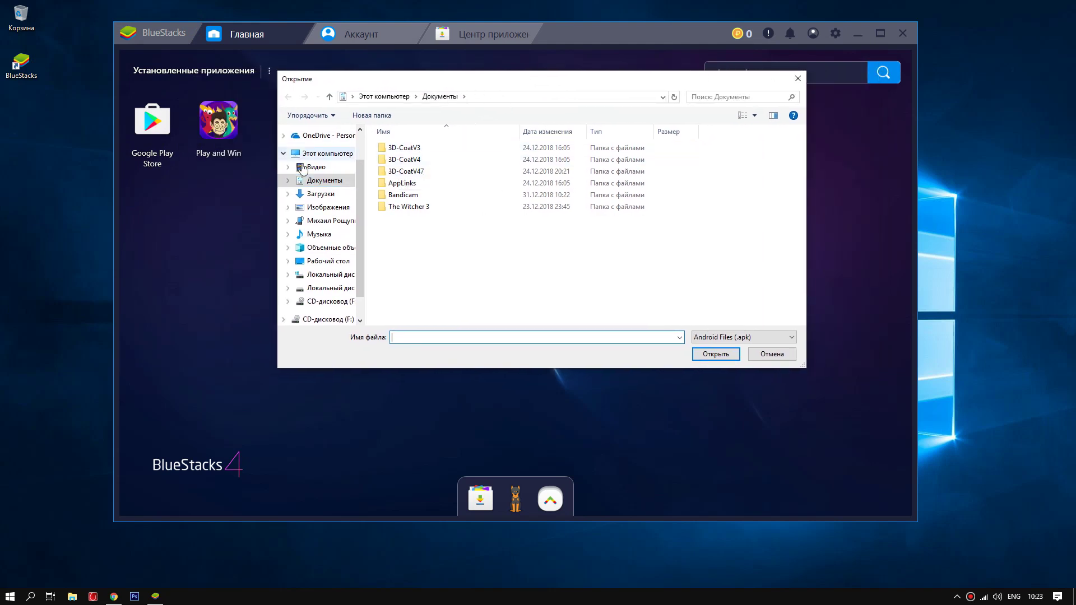
scroll(314, 173, up, 1)
click(336, 236)
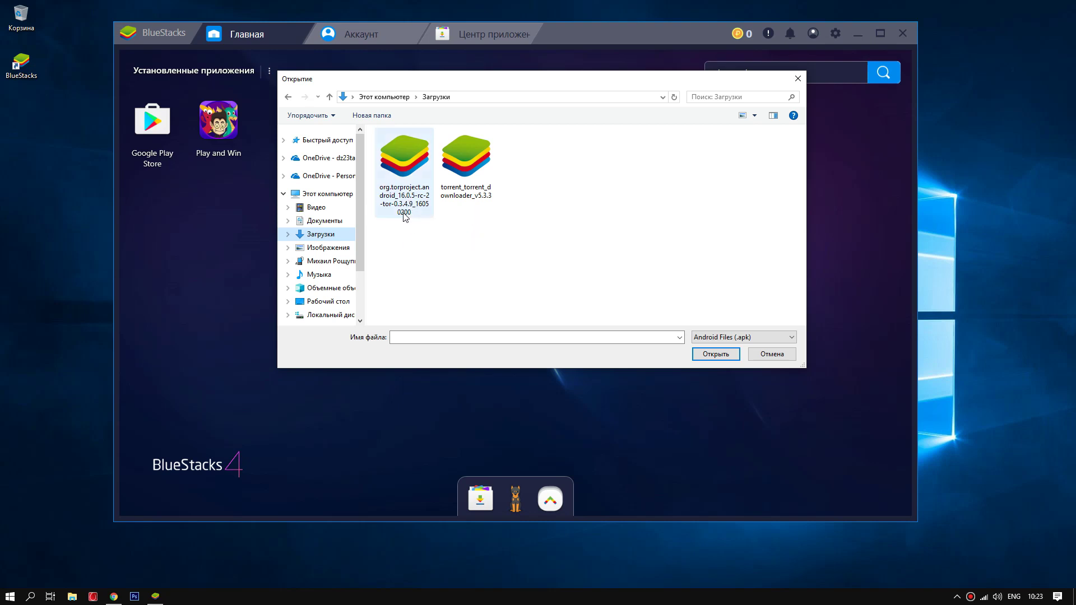
Switch to Chrome to view the Orbot 16.0.5 download page on Trashbox, and return to the file selection in BlueStacks.
click(114, 596)
scroll(358, 219, up, 4)
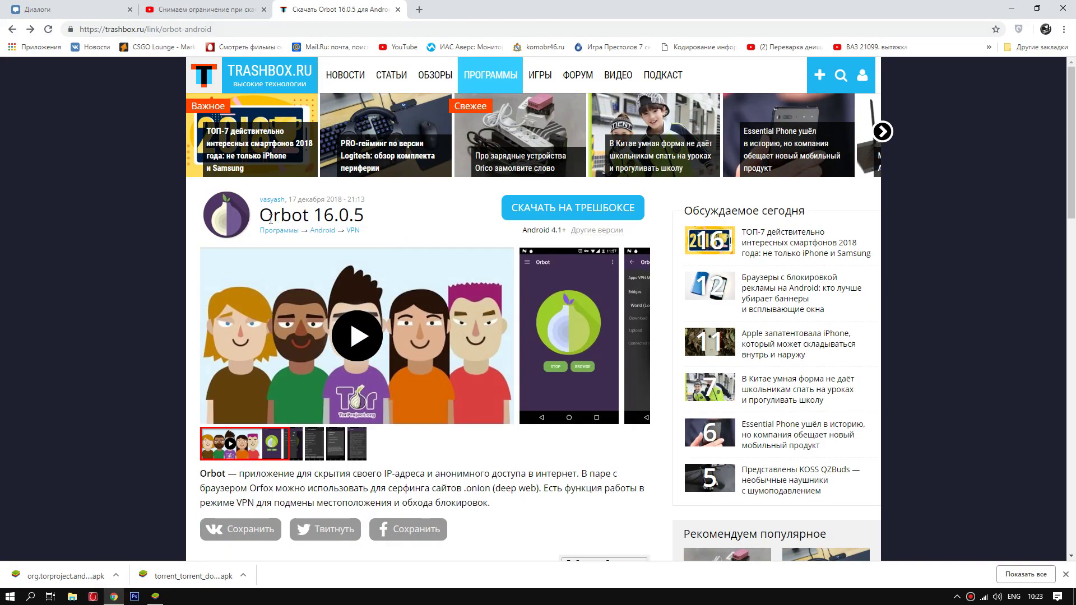
click(1012, 9)
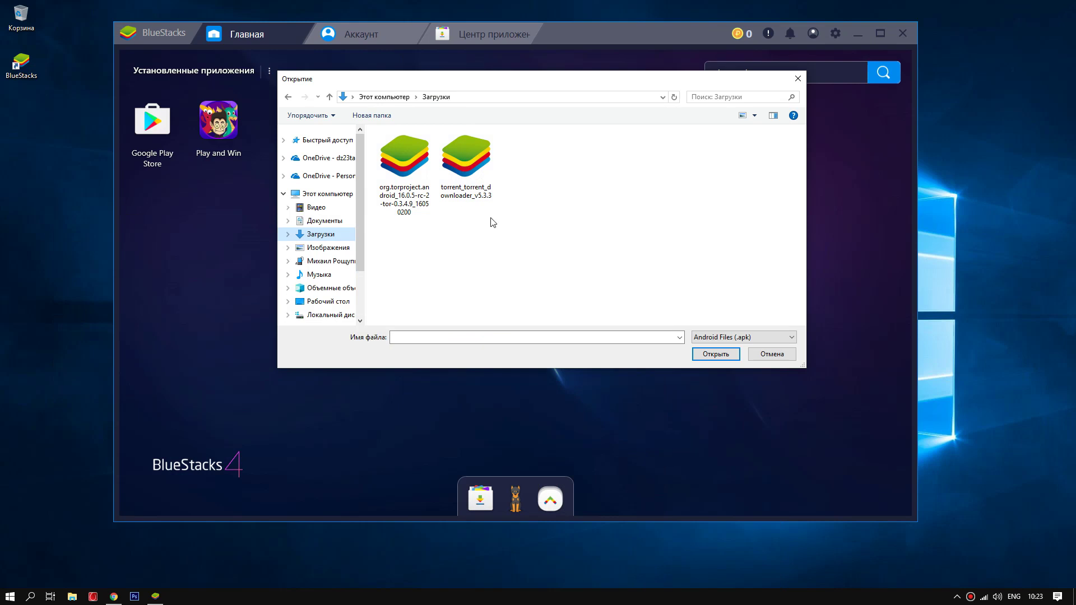
Install Orbot from the APK file org.torproject.android_16.0.5-rc-2-tor-0.3.4.9_16050200.
click(401, 176)
click(454, 175)
click(402, 176)
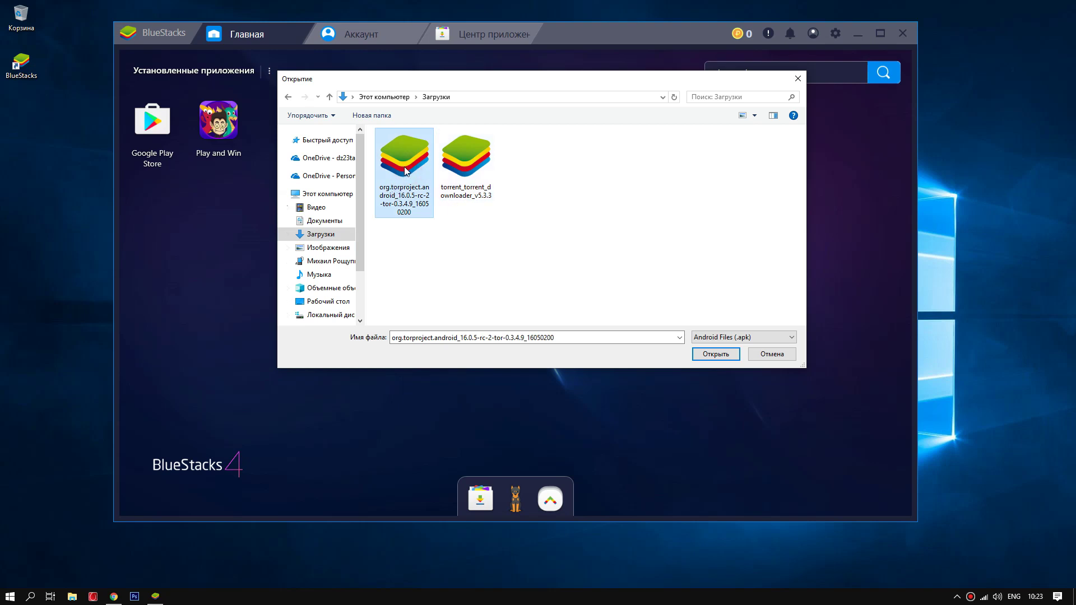
click(725, 356)
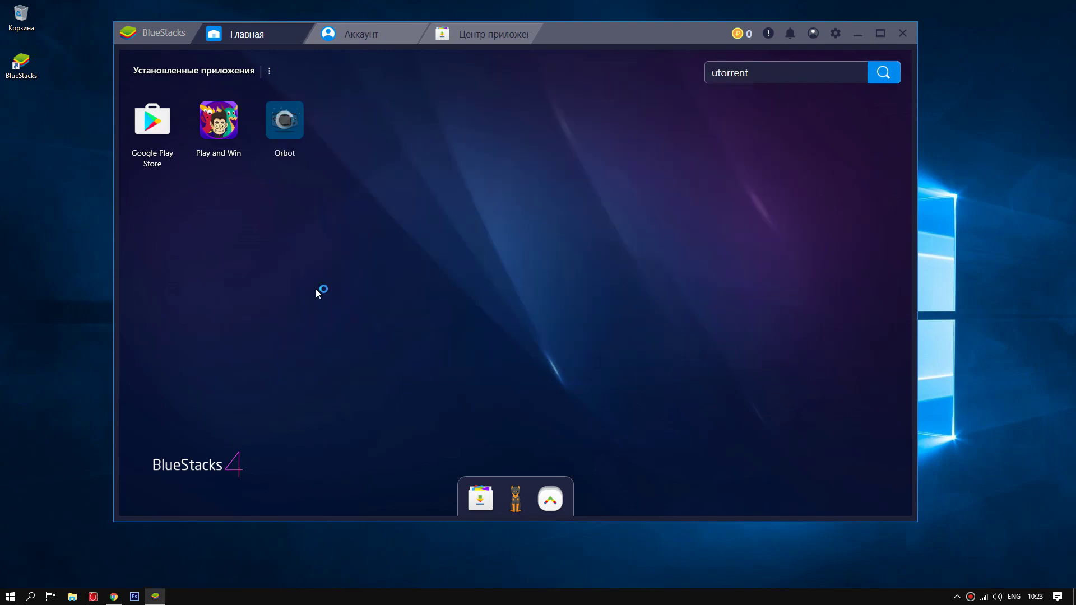
Install the second APK, torrent_torrent_downloader_v5.3.3, from the Загрузки folder.
click(270, 74)
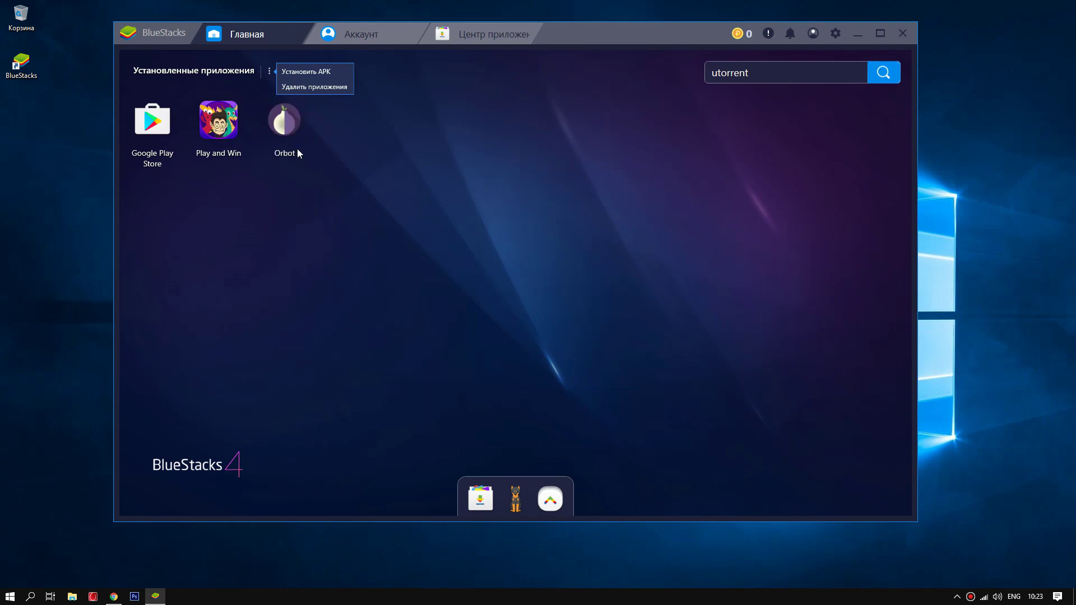
click(295, 73)
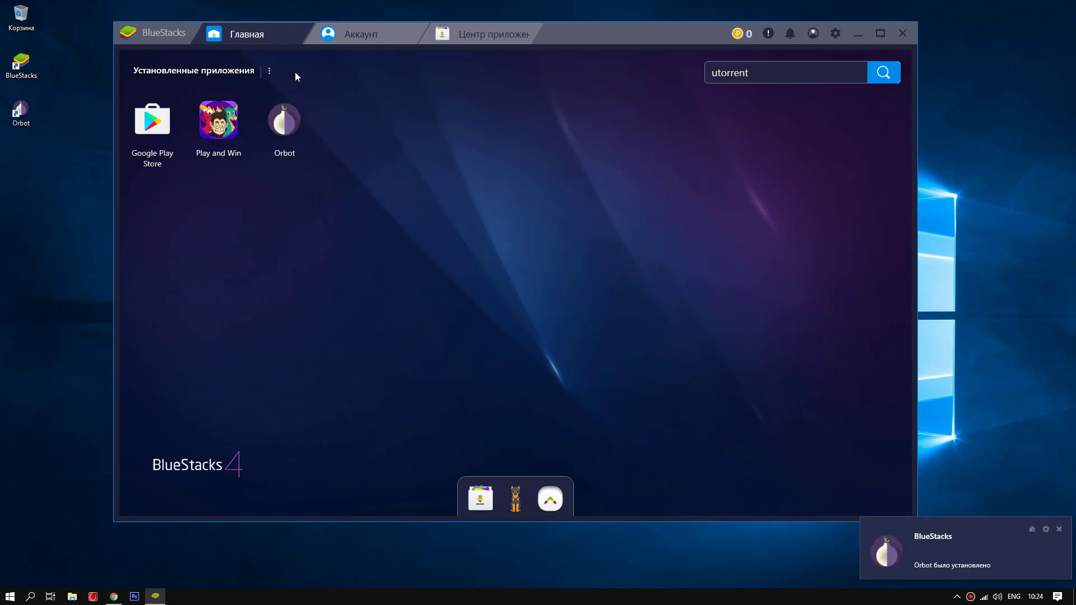
click(306, 115)
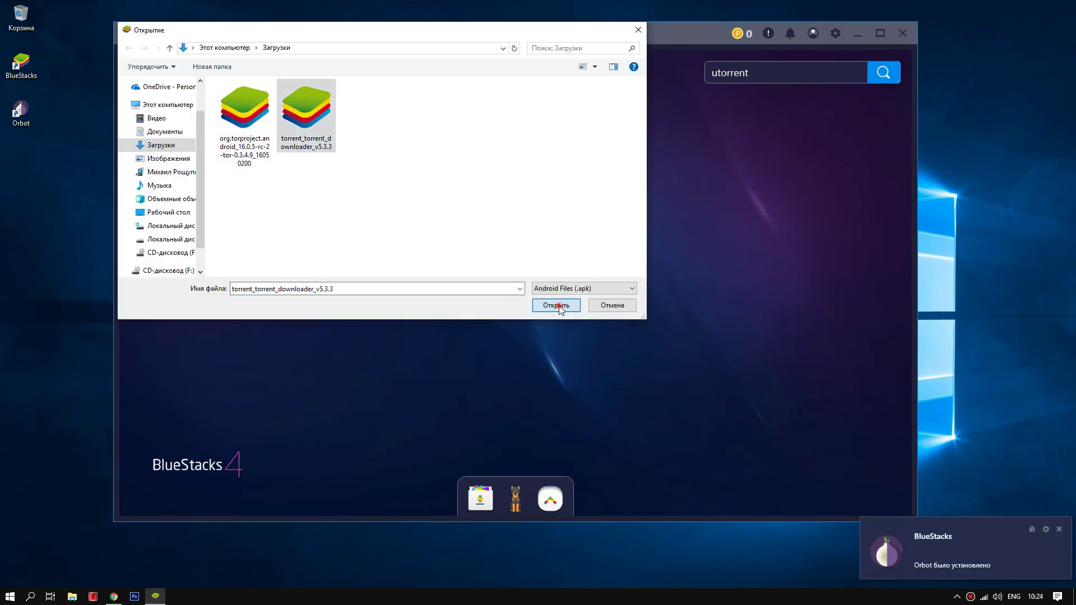
click(549, 306)
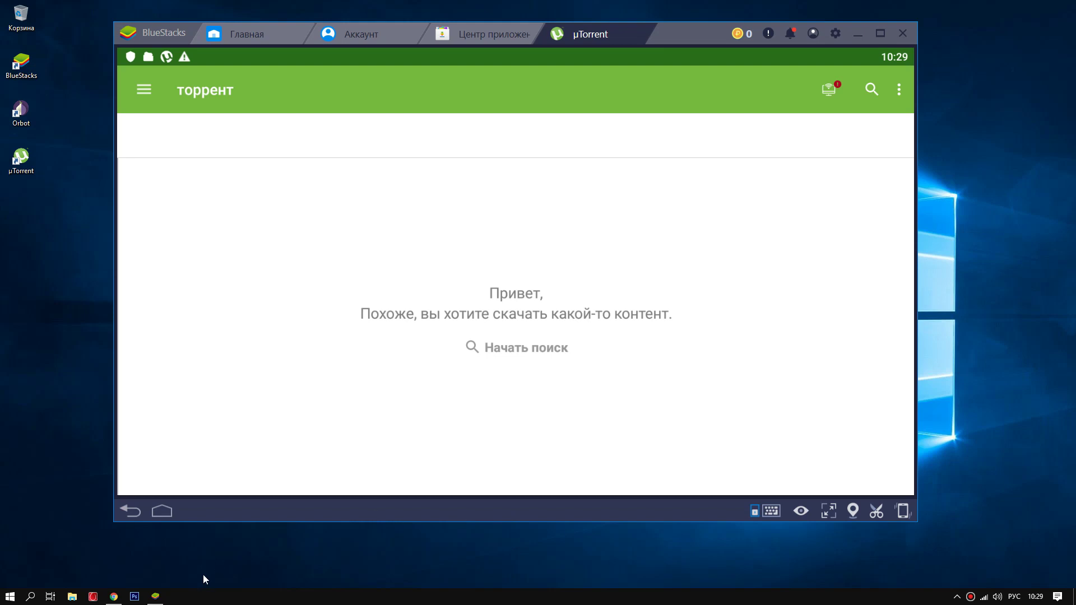
Switch to Chrome and copy the torrent download link from the Sony Vegas Pro 13.0 Build 453 page.
click(114, 596)
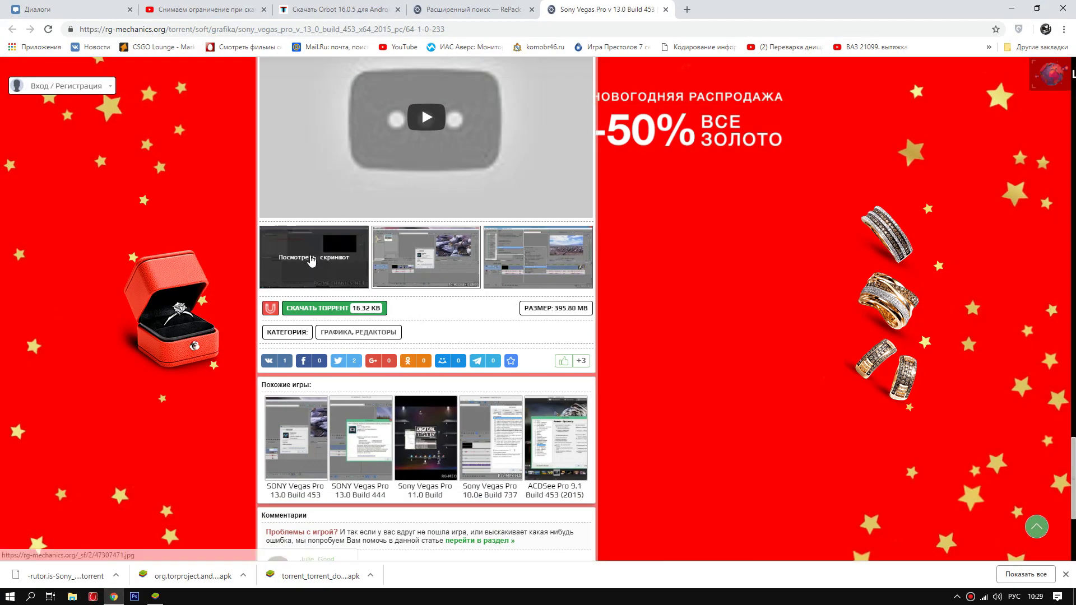
right_click(319, 310)
click(383, 378)
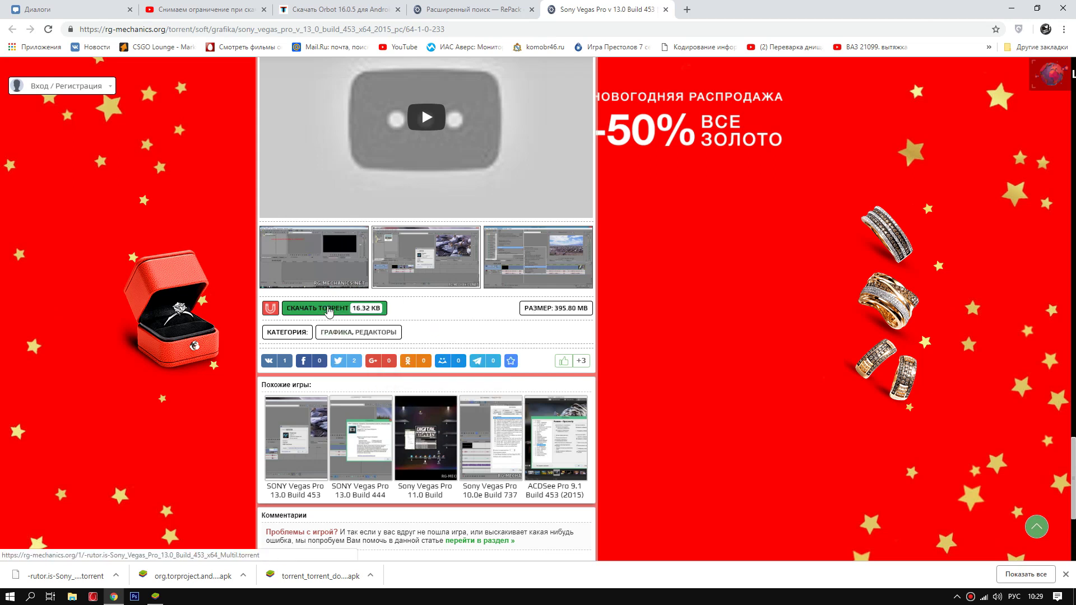
Switch back to BlueStacks, add the Sony Vegas Pro torrent to µTorrent by its copied URL, and view its file list.
click(155, 597)
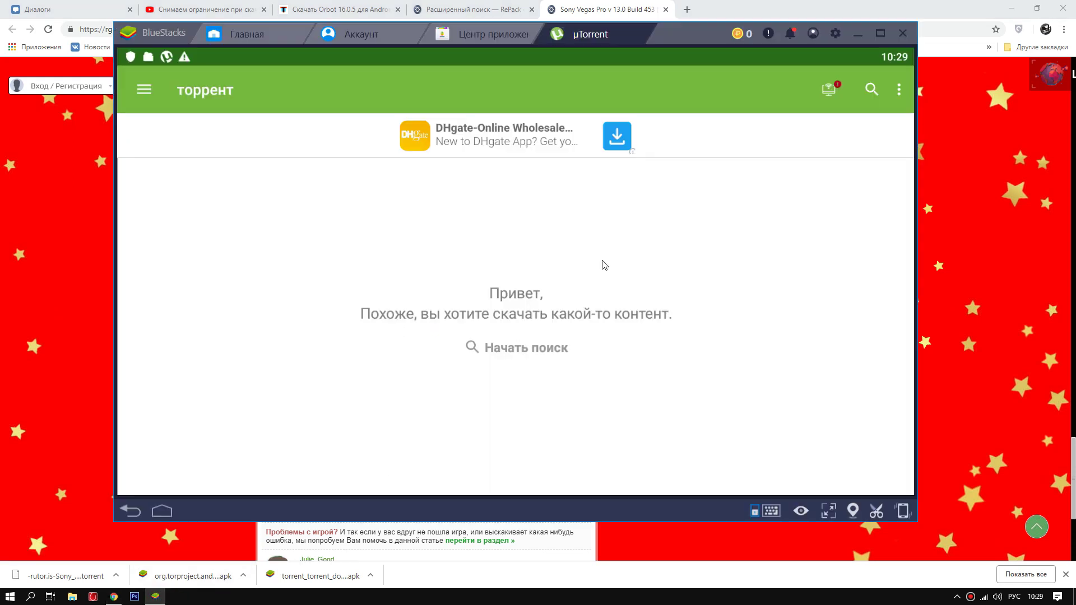
click(897, 93)
click(773, 98)
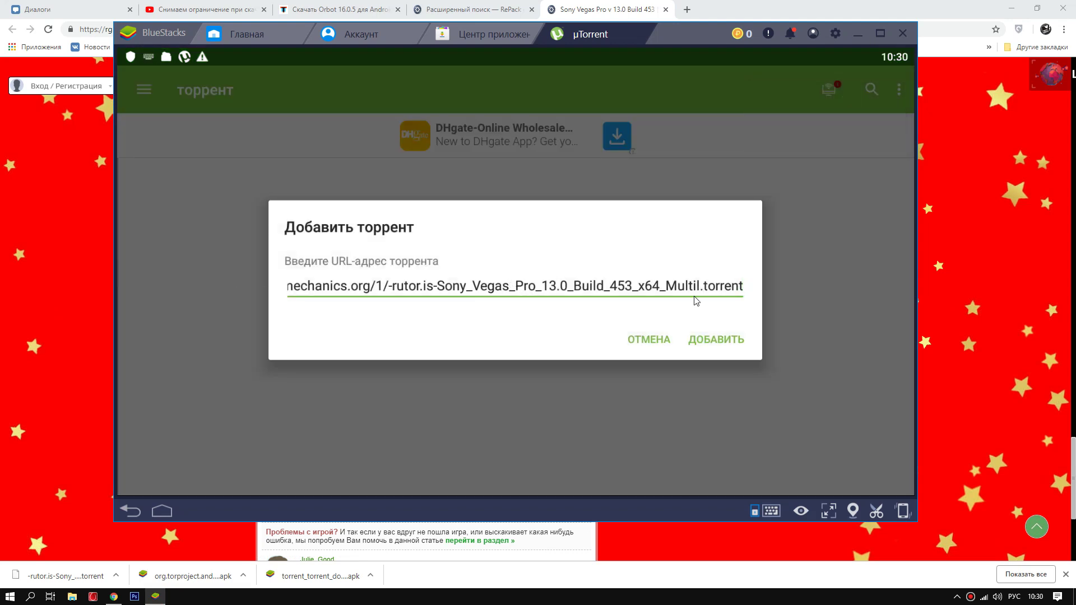
click(715, 340)
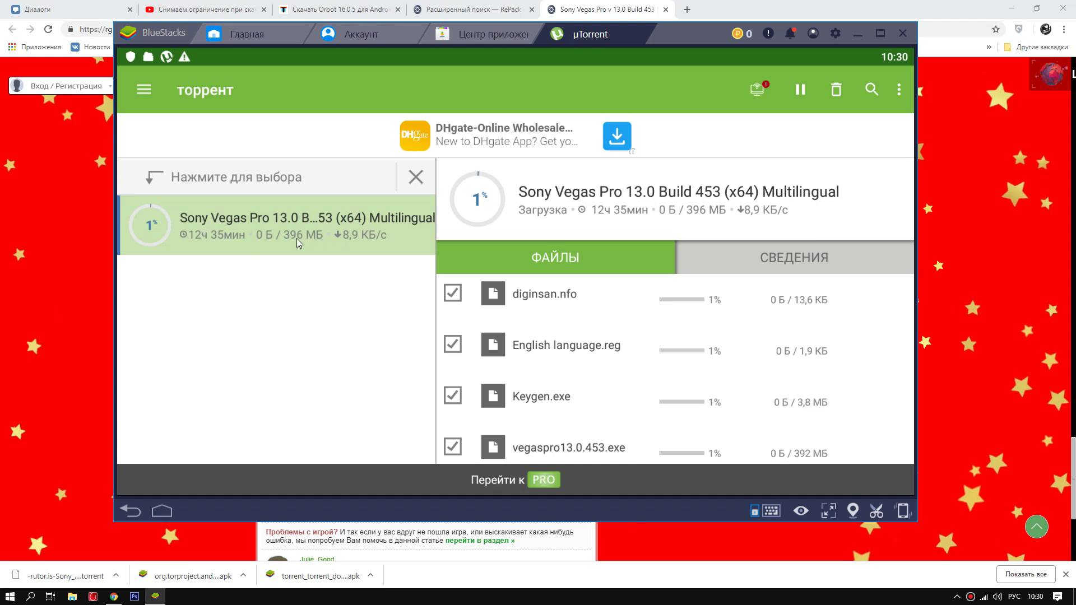
scroll(544, 301, down, 2)
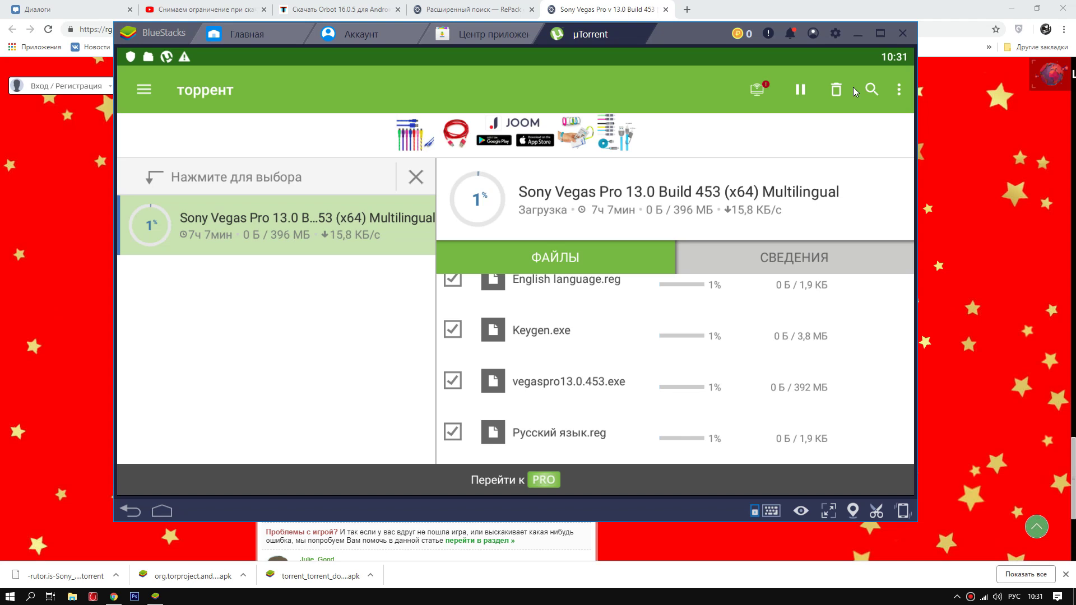
Exit µTorrent completely, declining the offered PRO upgrade.
click(899, 90)
click(785, 173)
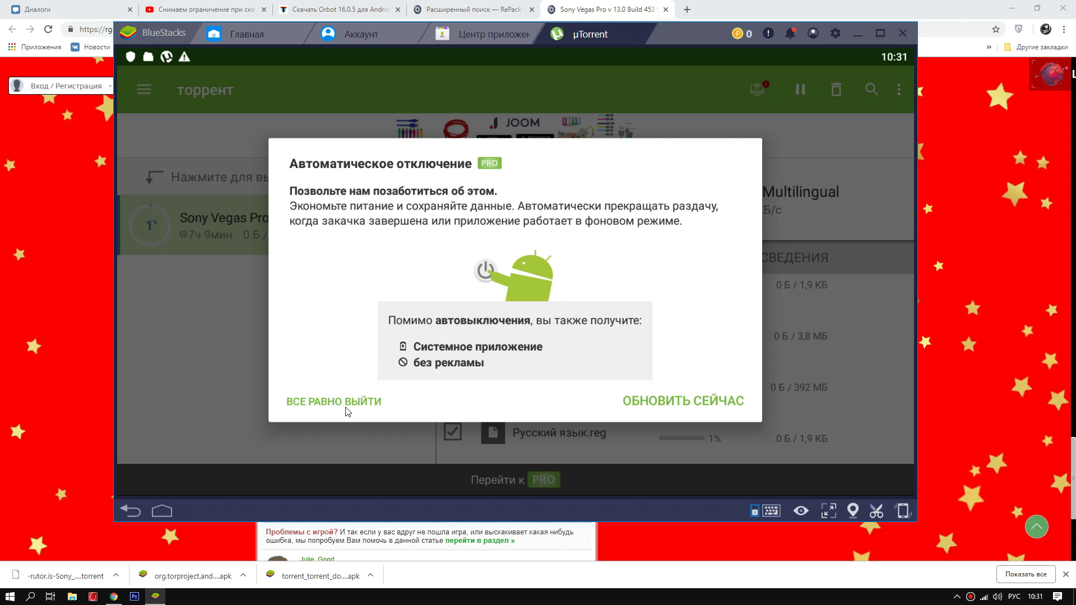
click(322, 402)
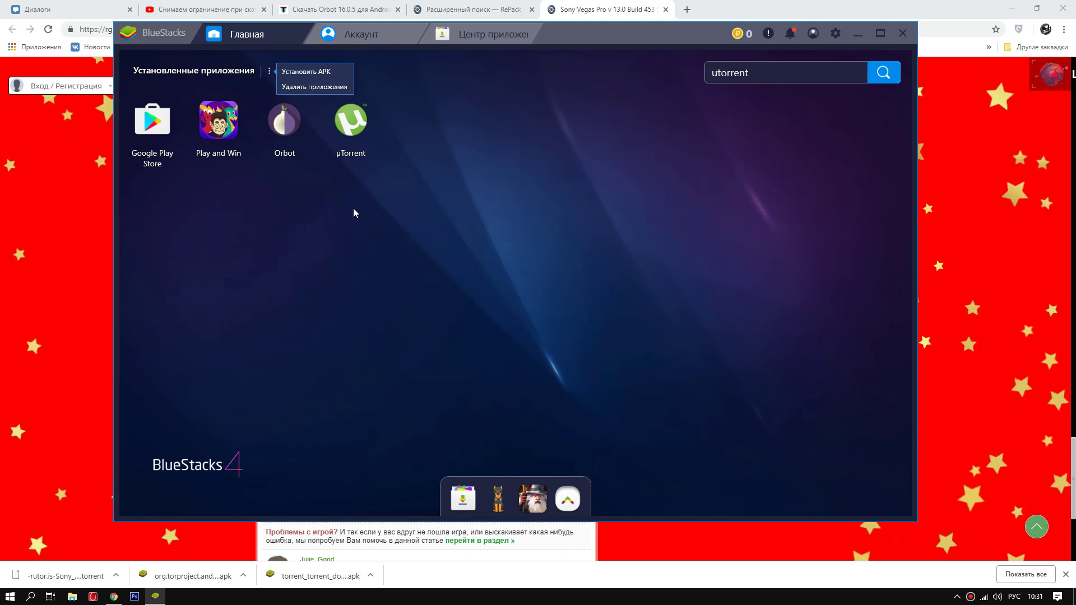
Launch Orbot, complete its welcome pages without choosing a bridge or VPN apps, and view its main screen.
click(284, 135)
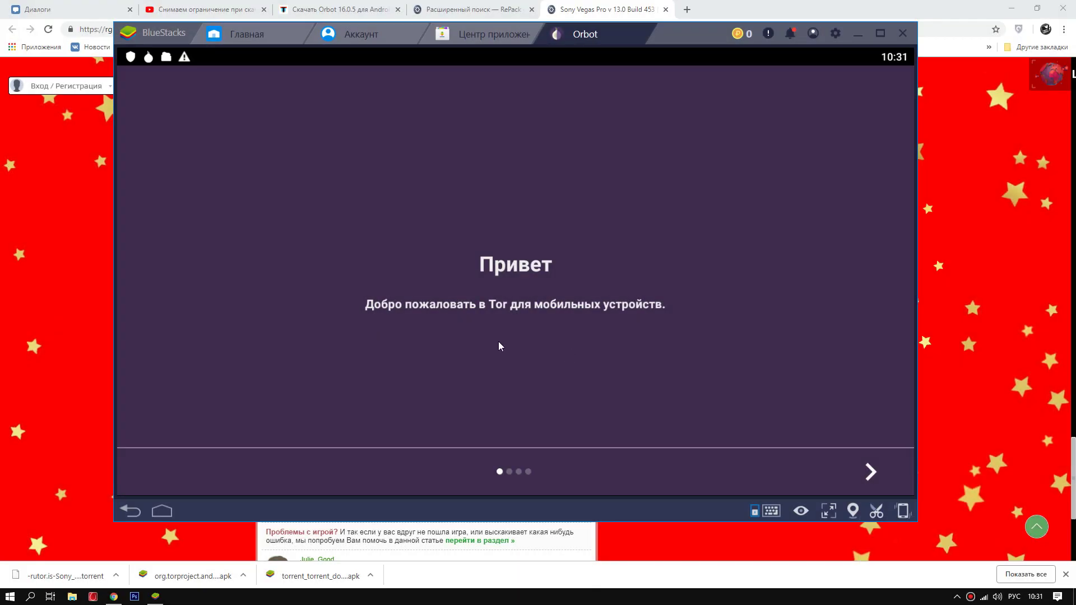
click(869, 475)
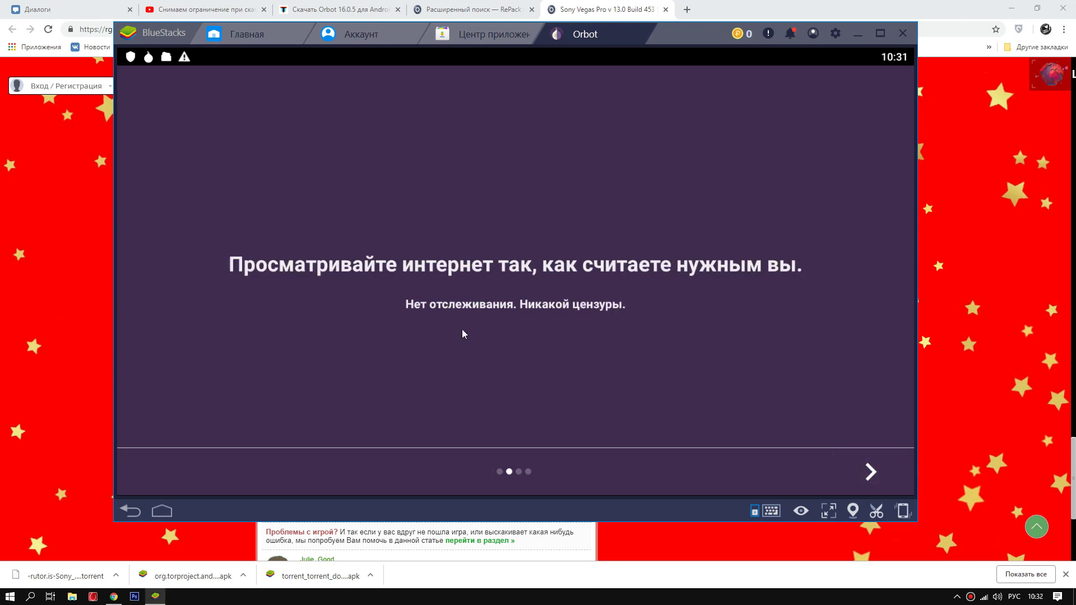
click(874, 471)
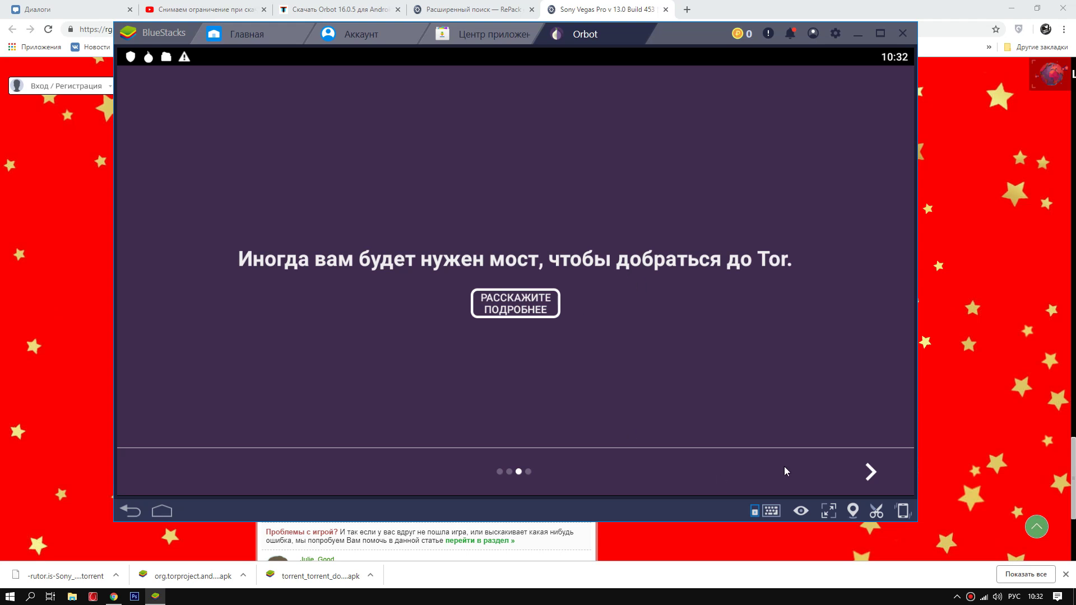
click(872, 471)
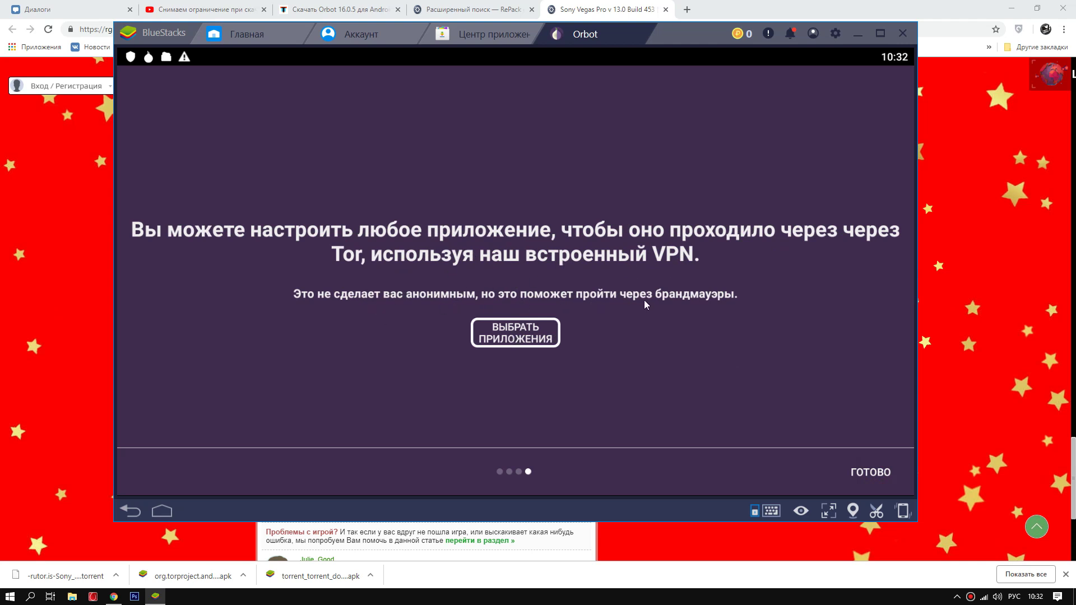
click(871, 473)
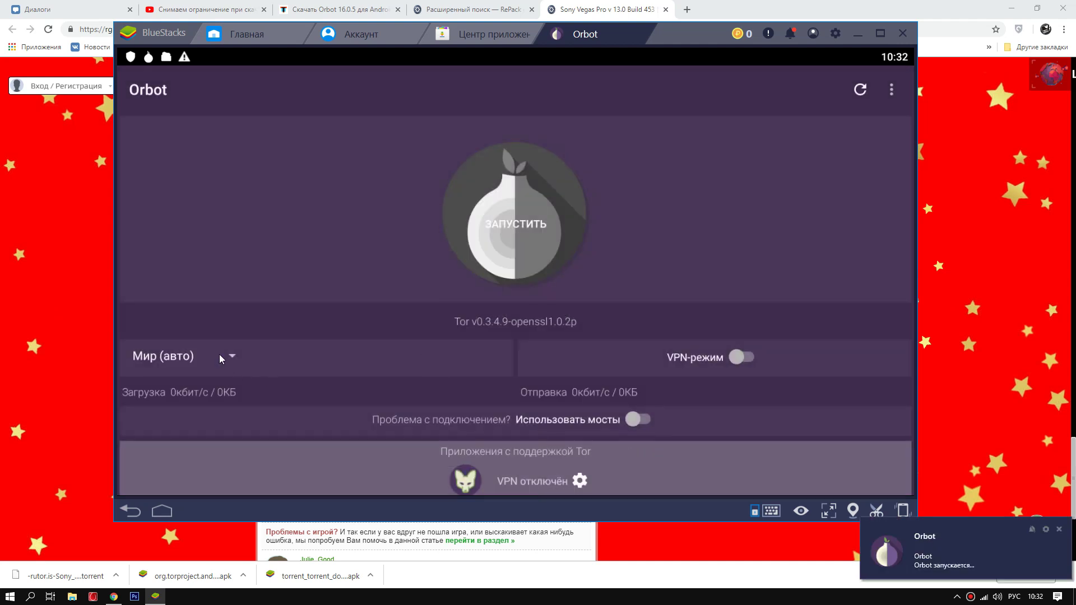
scroll(494, 424, down, 3)
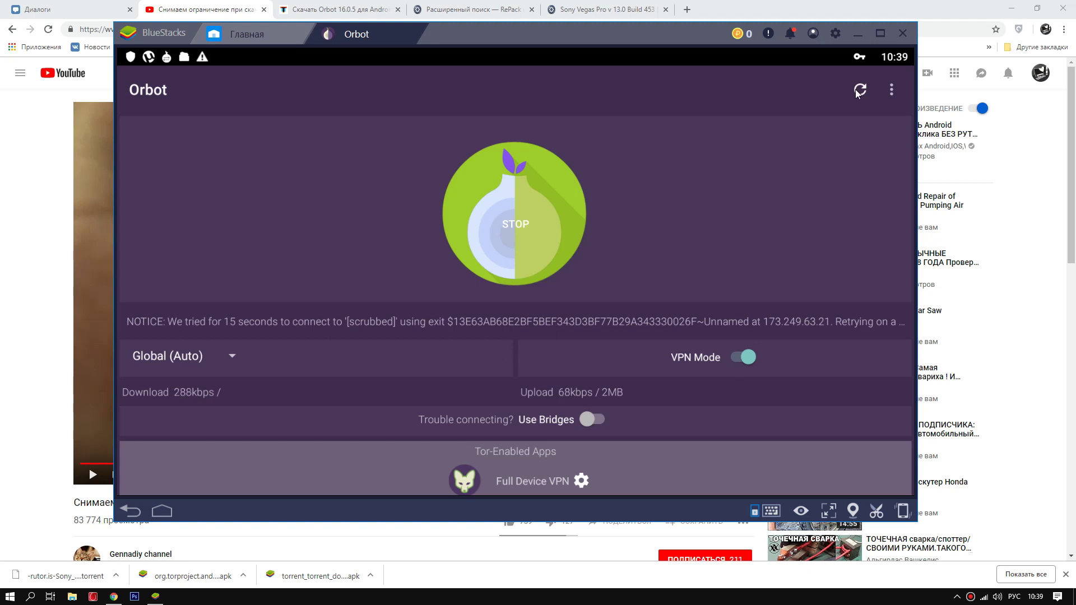
click(891, 89)
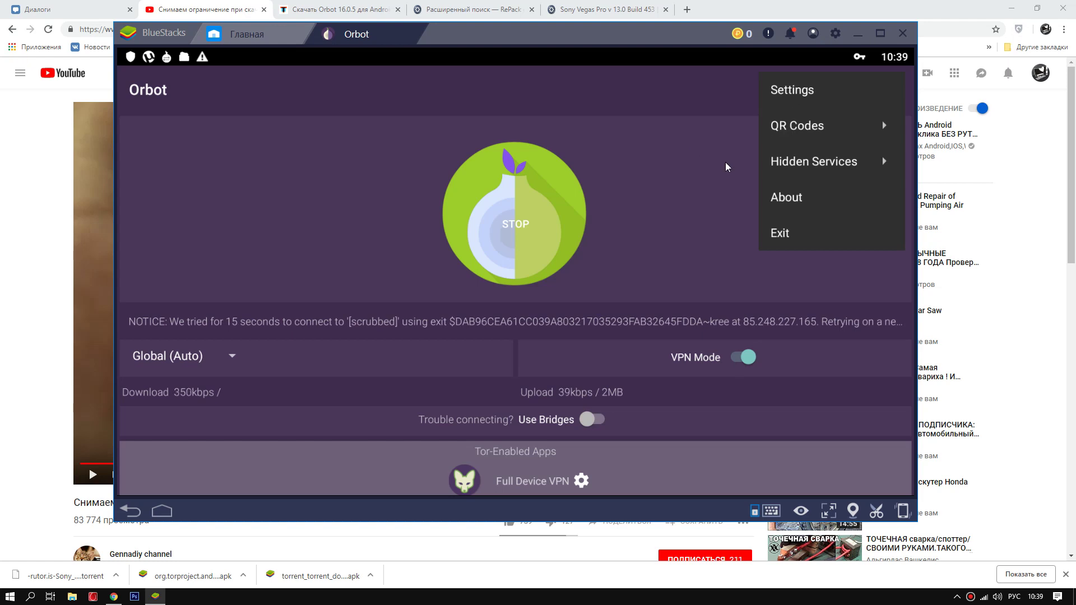
click(695, 198)
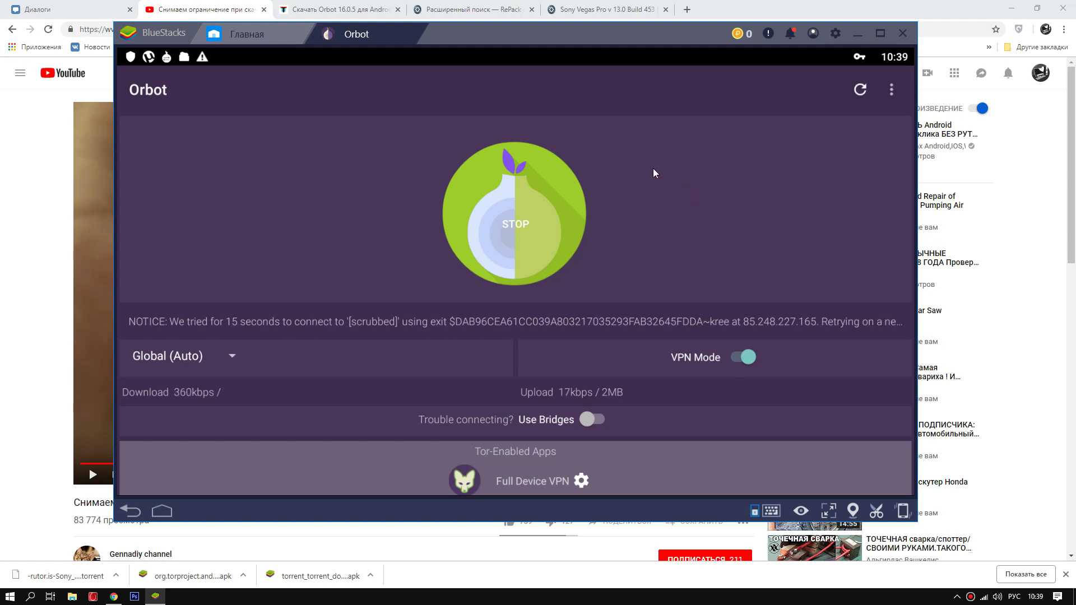
Return to the BlueStacks home screen and launch µTorrent while Orbot stays open.
click(246, 35)
click(354, 128)
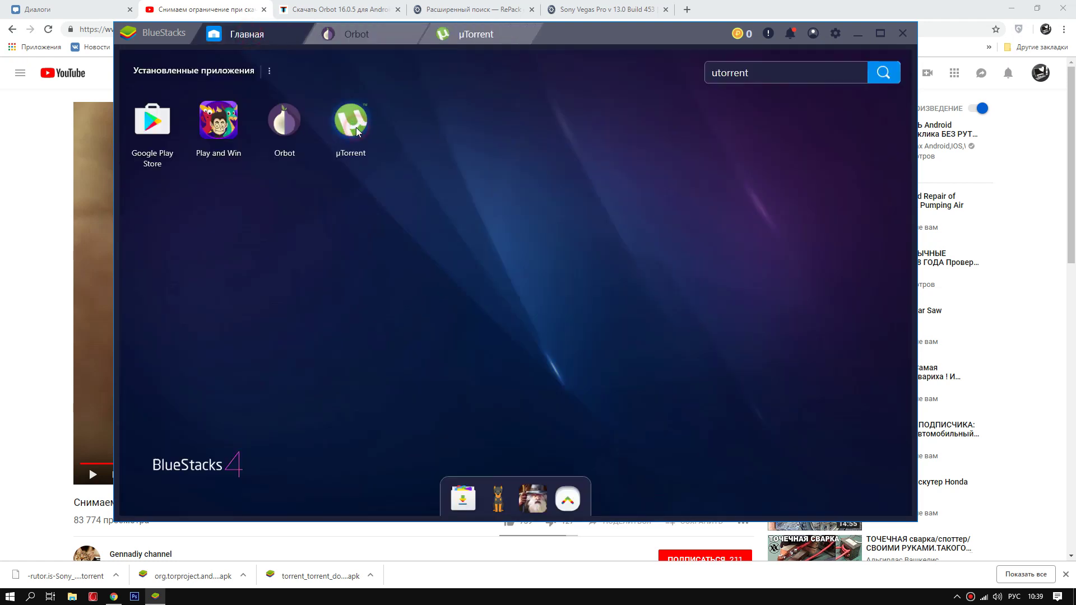